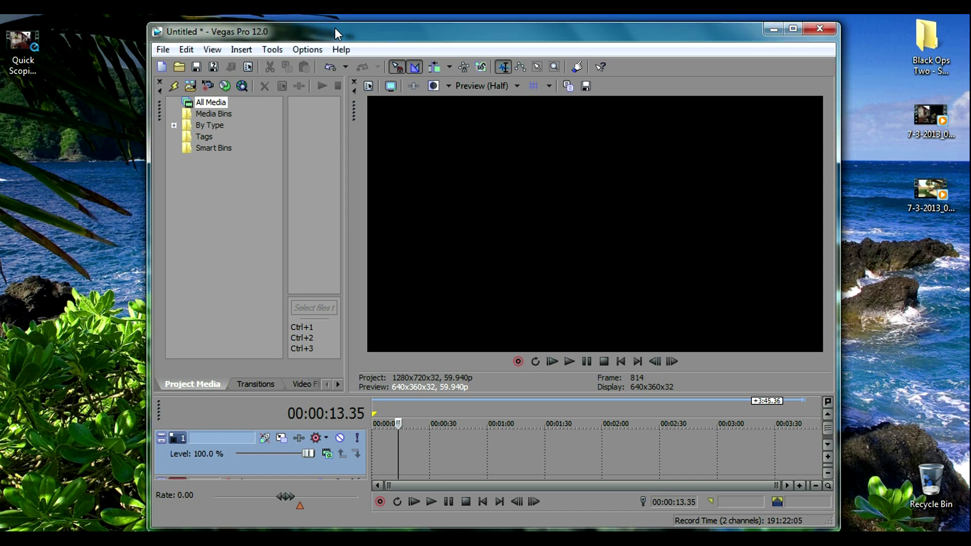
Discard the unsaved project and start a new one from the HD 720-60p template (1280x720, 59.940 fps).
left_click(163, 49)
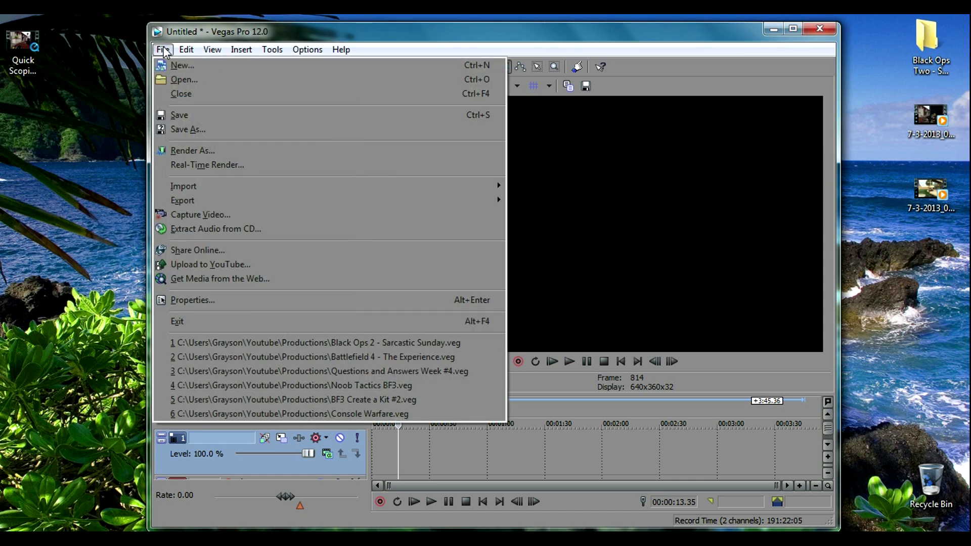
left_click(173, 66)
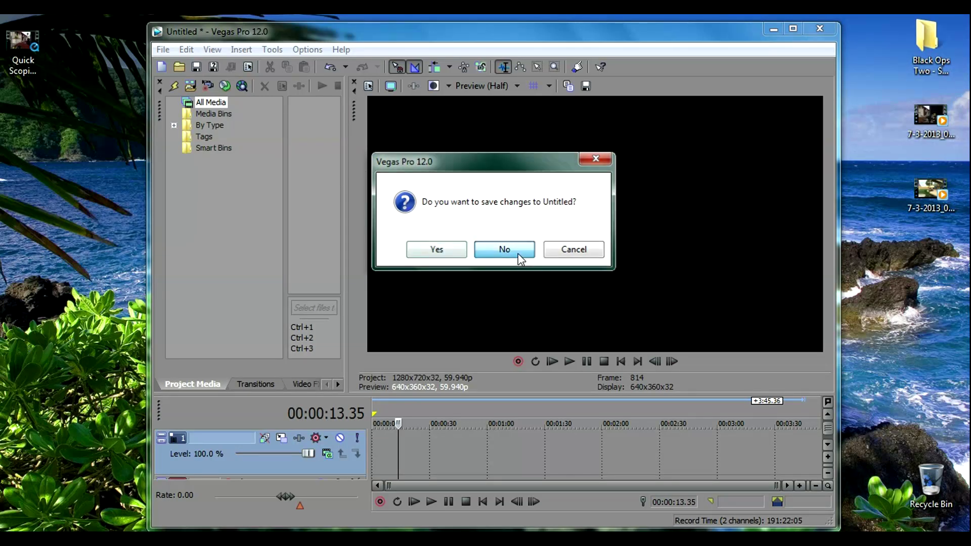
left_click(504, 249)
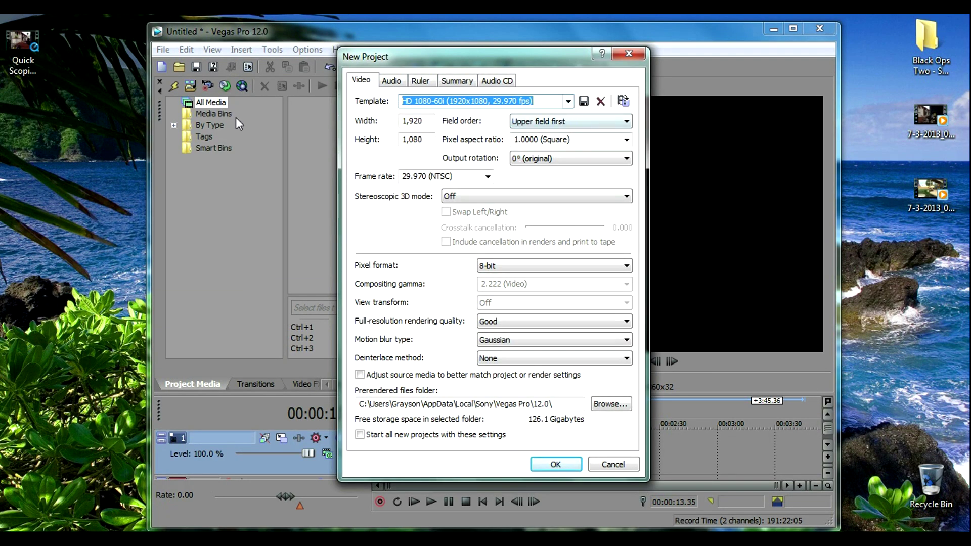
left_click(79, 136)
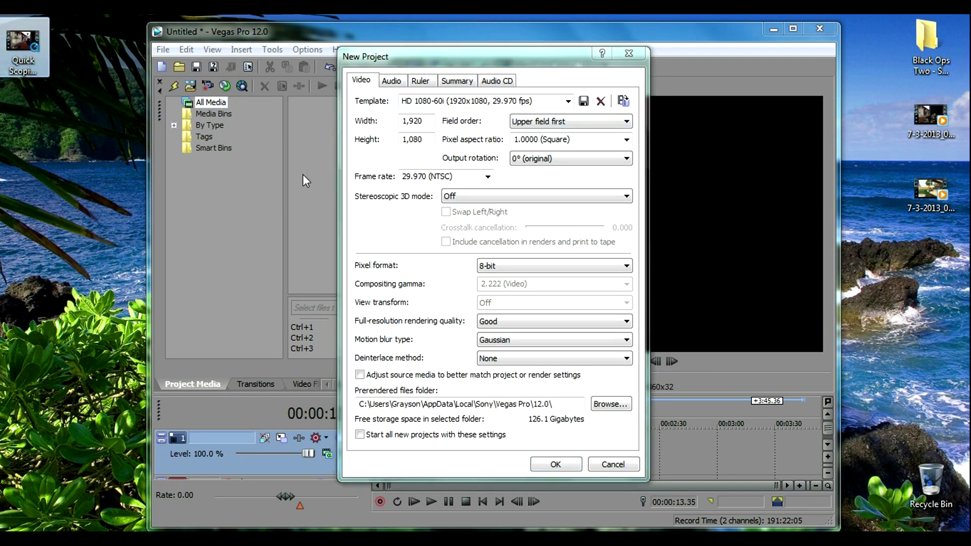
left_click(568, 102)
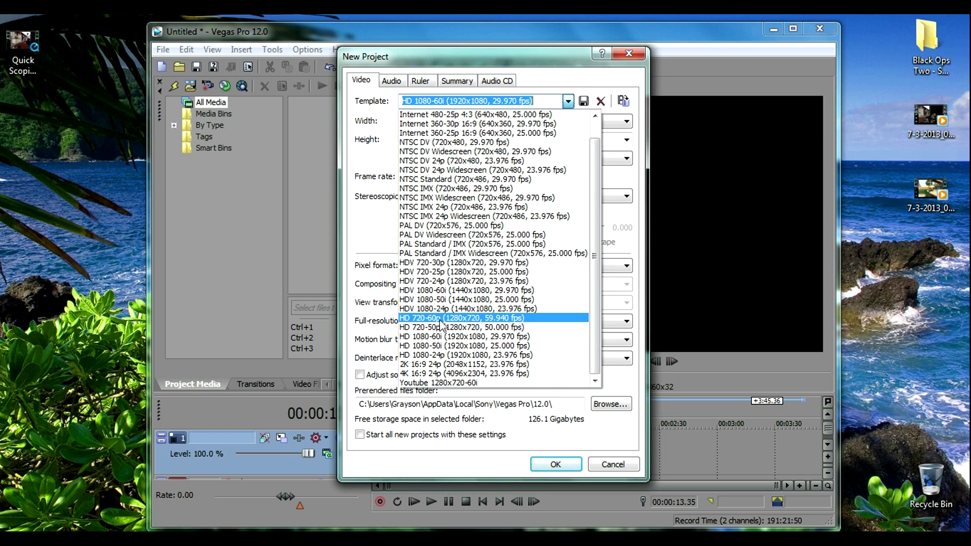
left_click(440, 318)
left_click(568, 102)
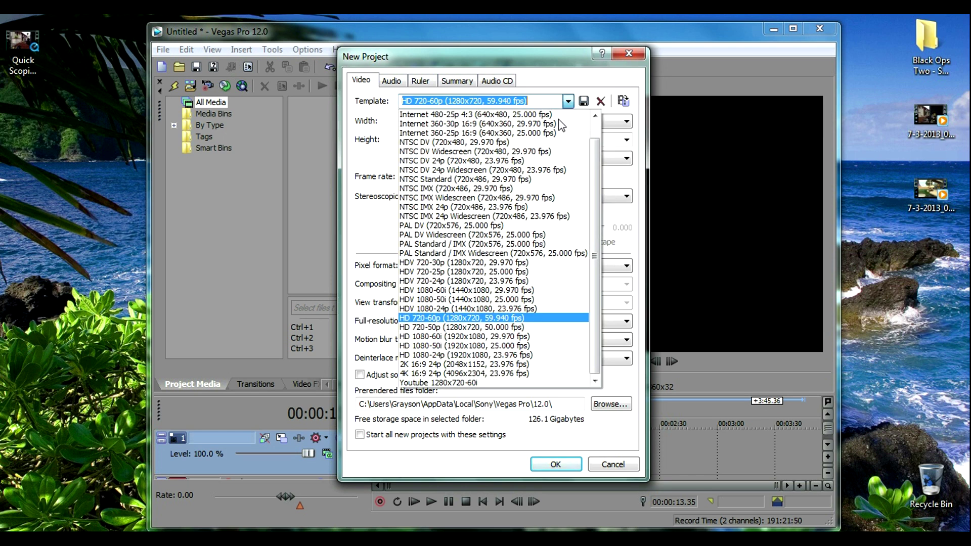
left_click(371, 230)
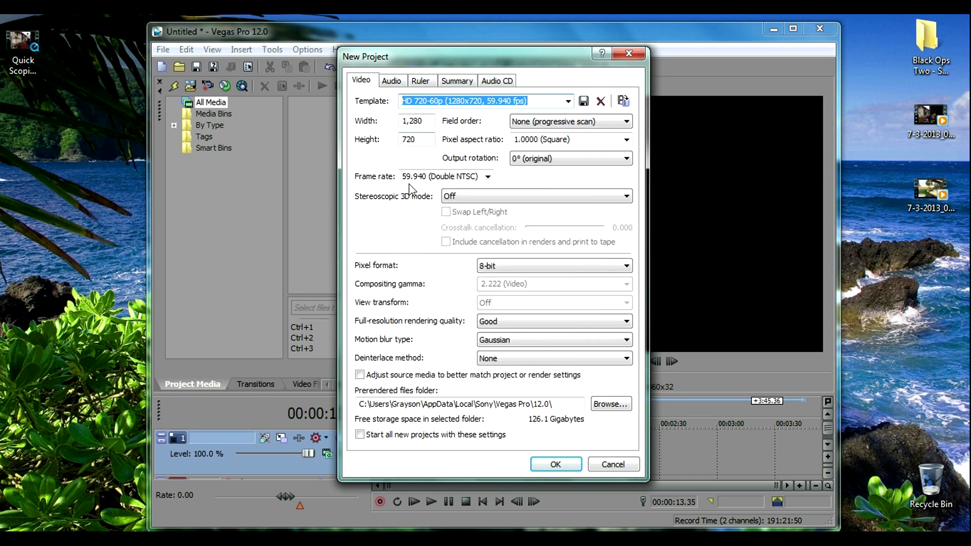
left_click(555, 465)
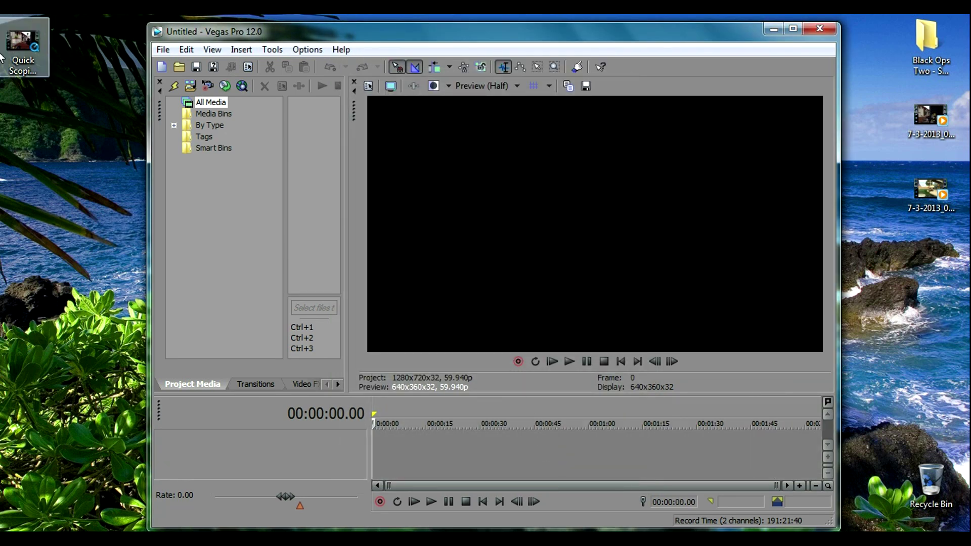
Import Quick Scoping .mp4 into Project Media, maximize Vegas, and drop the clip onto the timeline.
left_click_drag(16, 38, 316, 208)
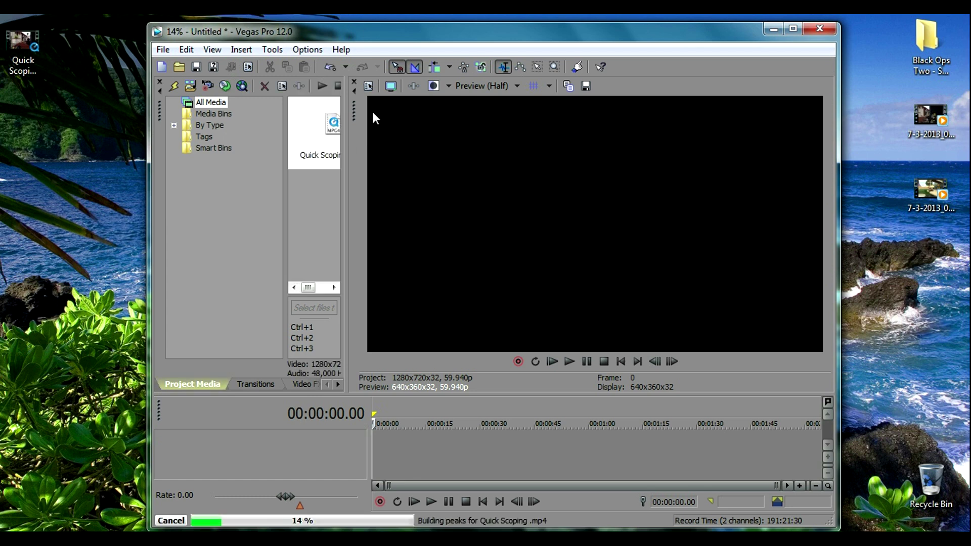
double_click(433, 31)
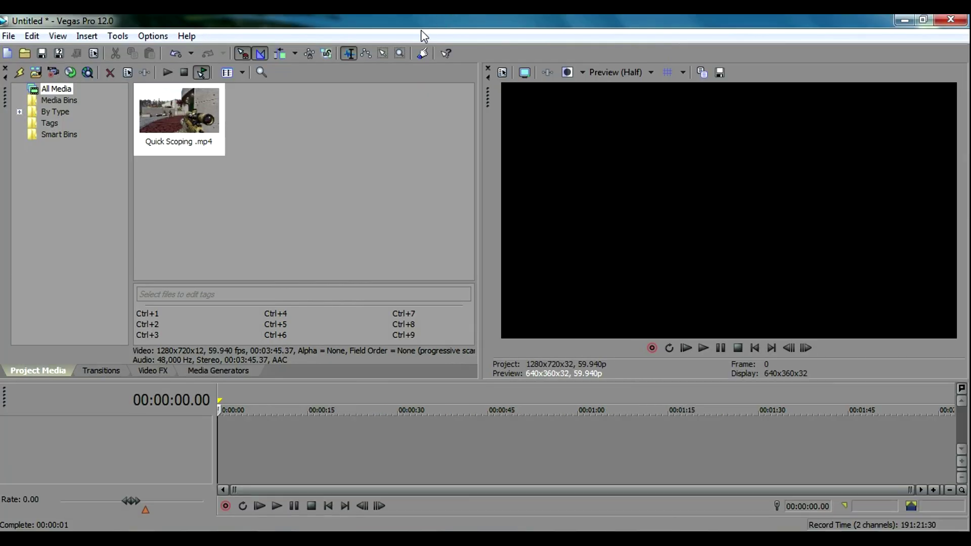
left_click_drag(199, 121, 229, 442)
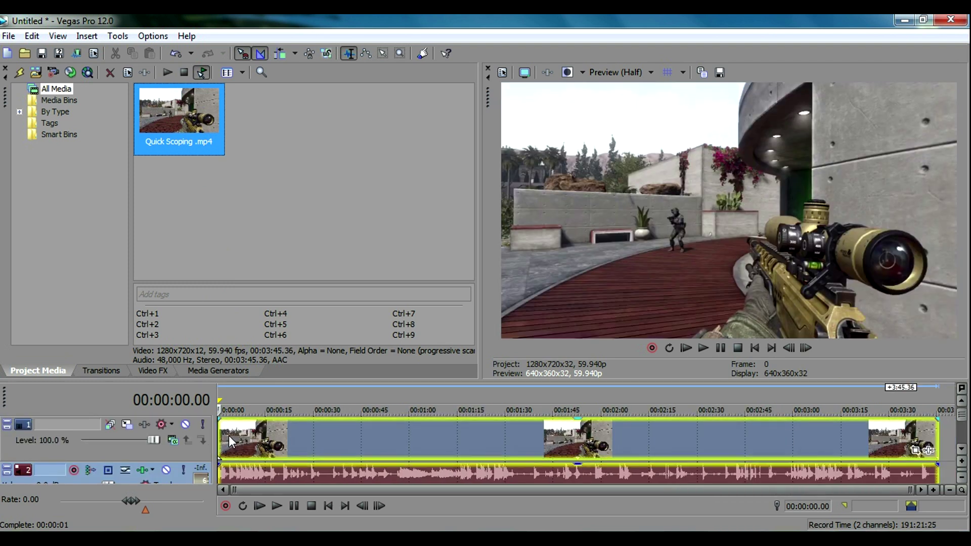
left_click(229, 436)
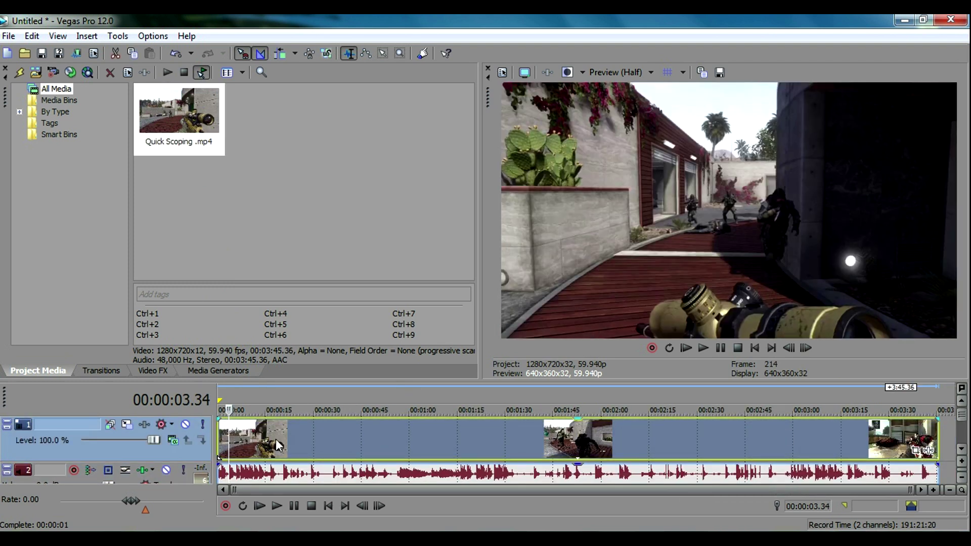
left_click(238, 440)
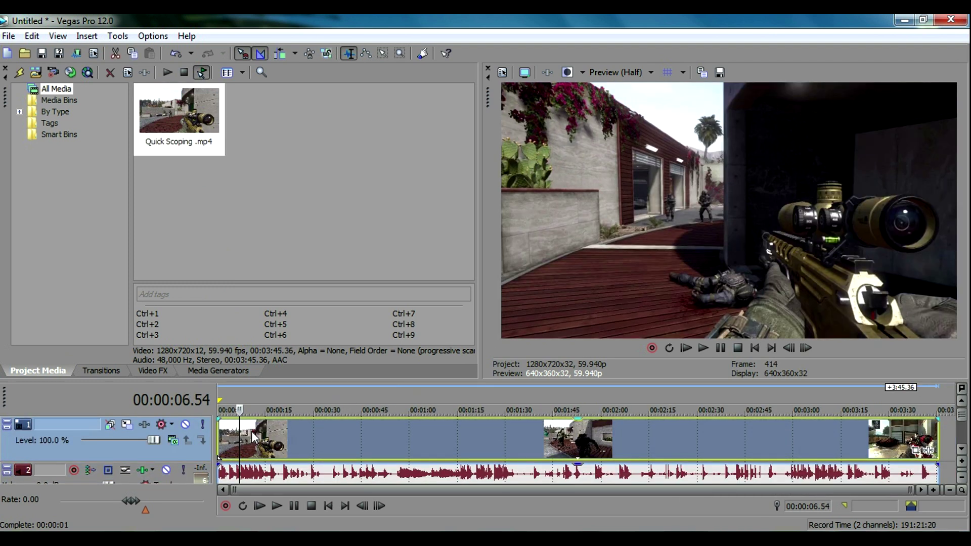
Set the Quick Scoping video event's properties to Disable resample, keeping playback rate 1.000.
right_click(241, 436)
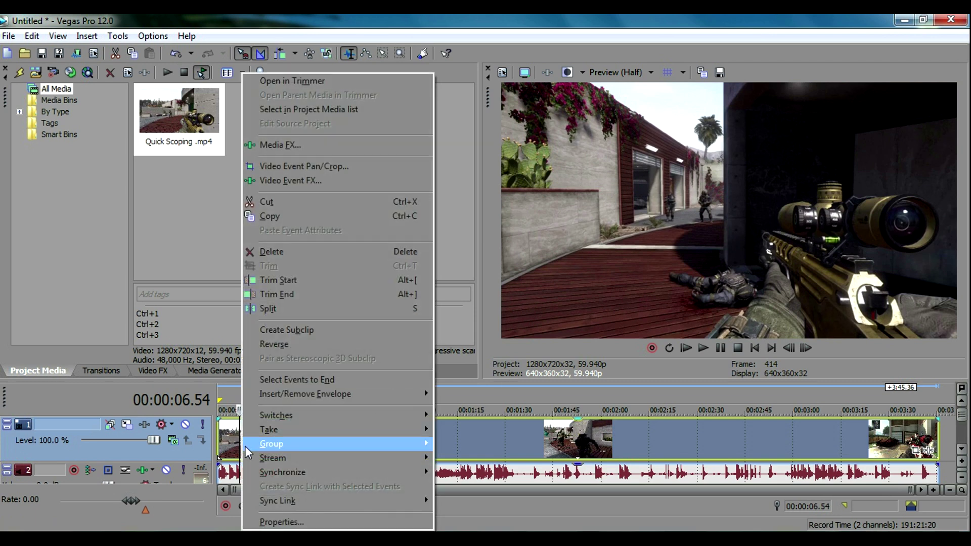
left_click(265, 521)
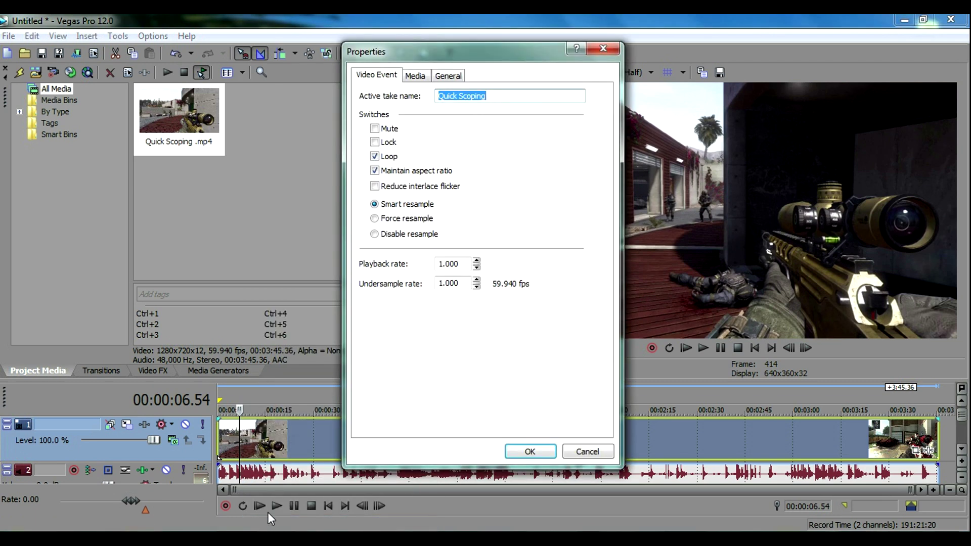
left_click(390, 235)
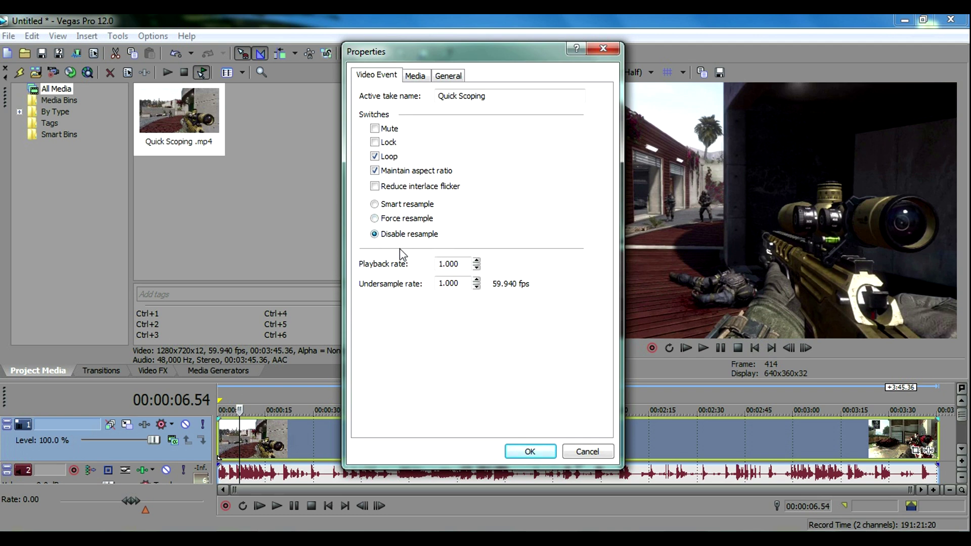
left_click(530, 451)
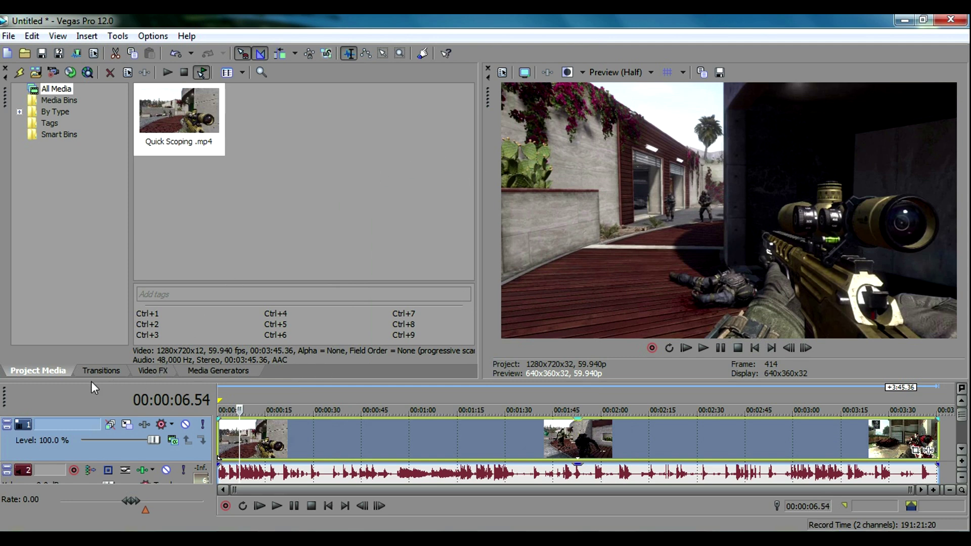
Apply the Color Corrector's Black Ops 2 preset from Video FX to the Quick Scoping event.
left_click(143, 369)
left_click_drag(124, 240, 125, 105)
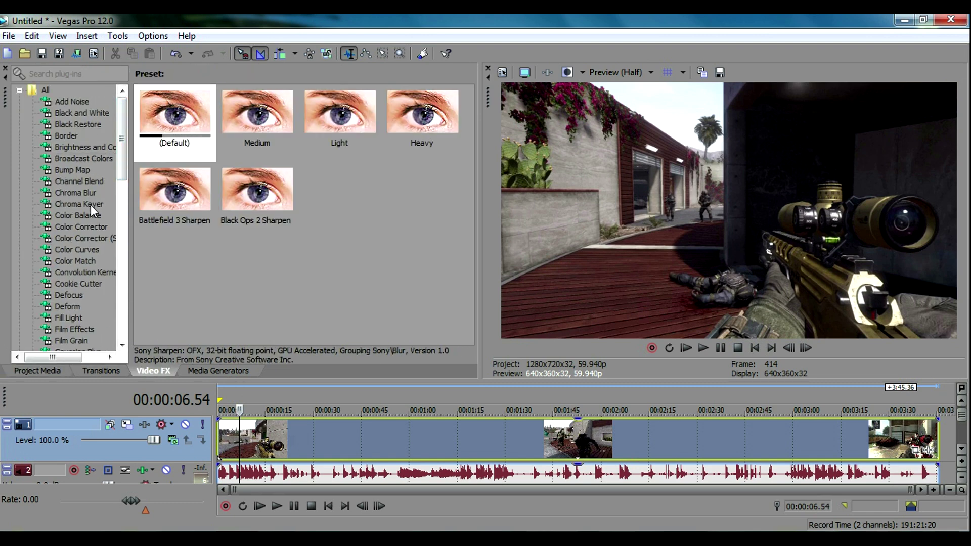
left_click(96, 226)
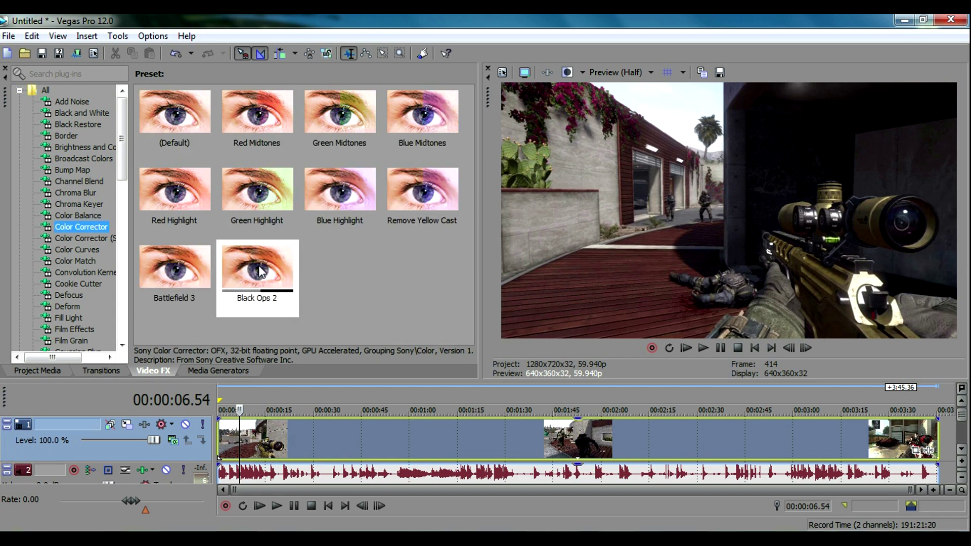
left_click_drag(260, 272, 291, 436)
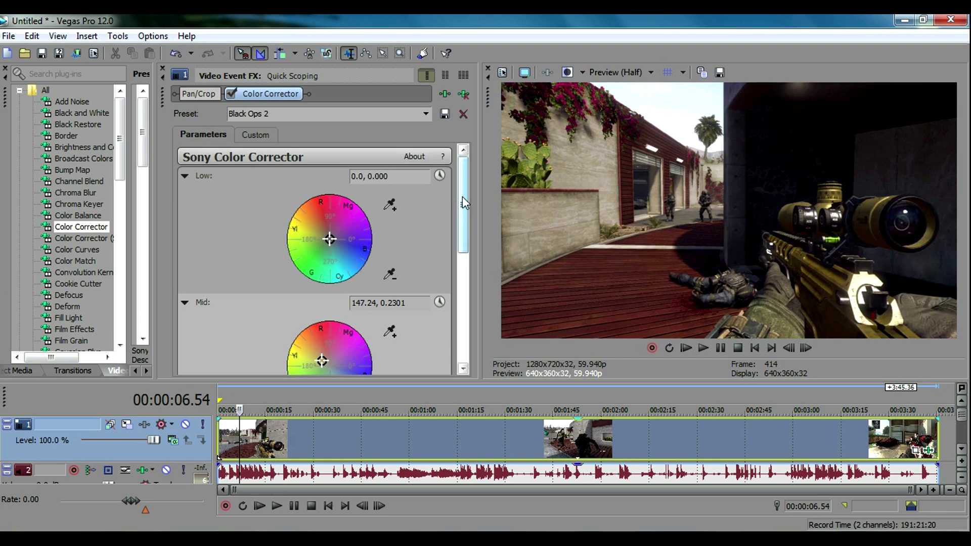
Review the Color Corrector parameters, including Saturation 1.200, then close the Video Event FX window.
mouse_move(462, 196)
left_mouse_down()
mouse_move(463, 212)
mouse_move(467, 187)
left_mouse_up()
left_click_drag(461, 193, 302, 213)
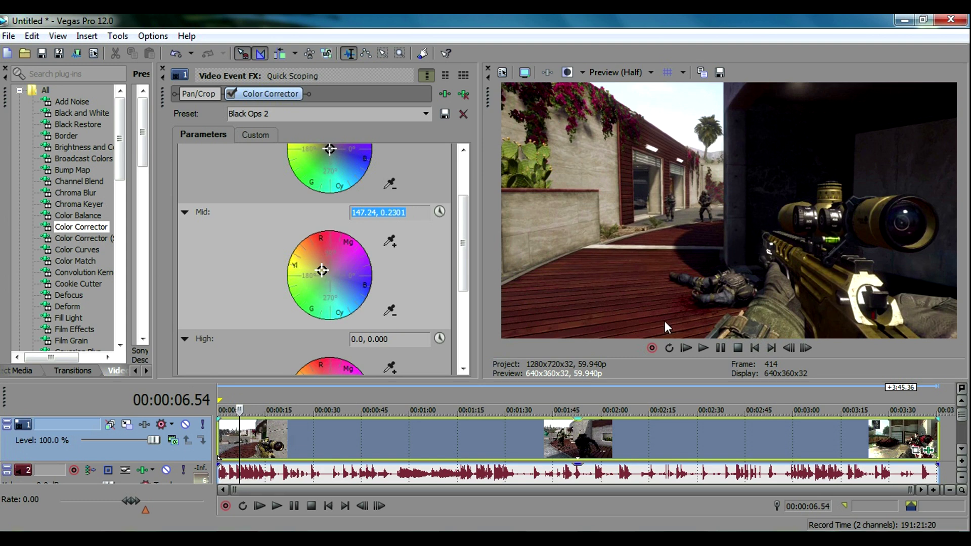
left_click_drag(461, 208, 471, 295)
left_click_drag(351, 301, 379, 301)
left_click(382, 301)
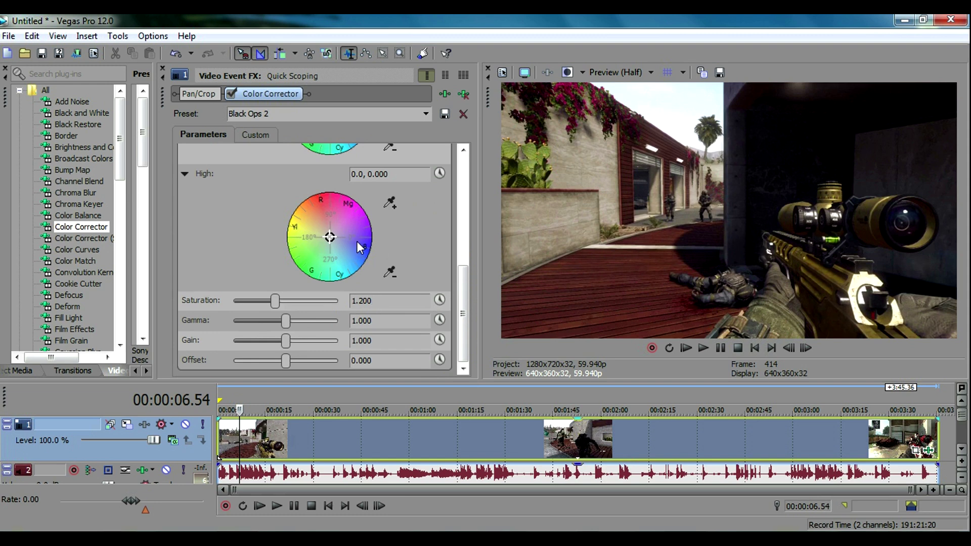
left_click_drag(464, 302, 467, 183)
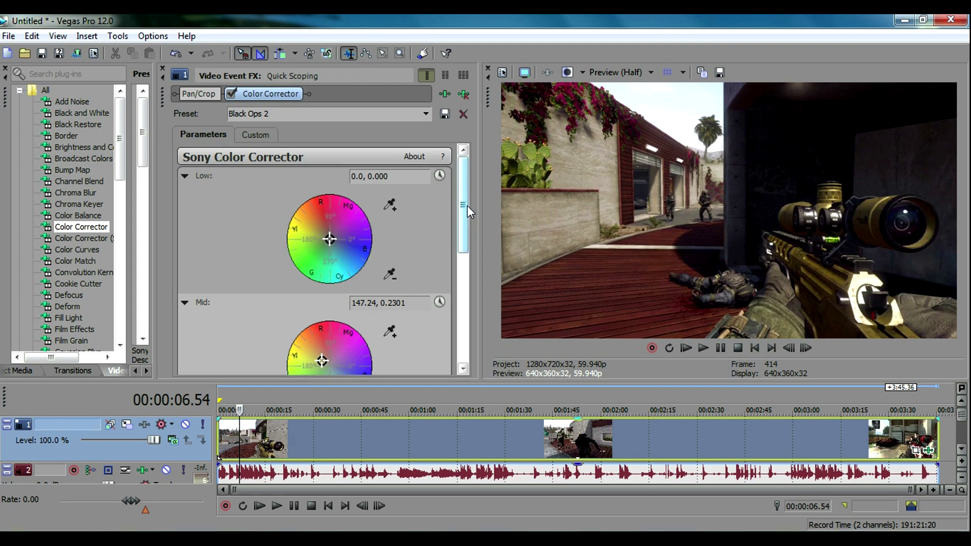
left_click_drag(464, 207, 464, 244)
left_click(161, 68)
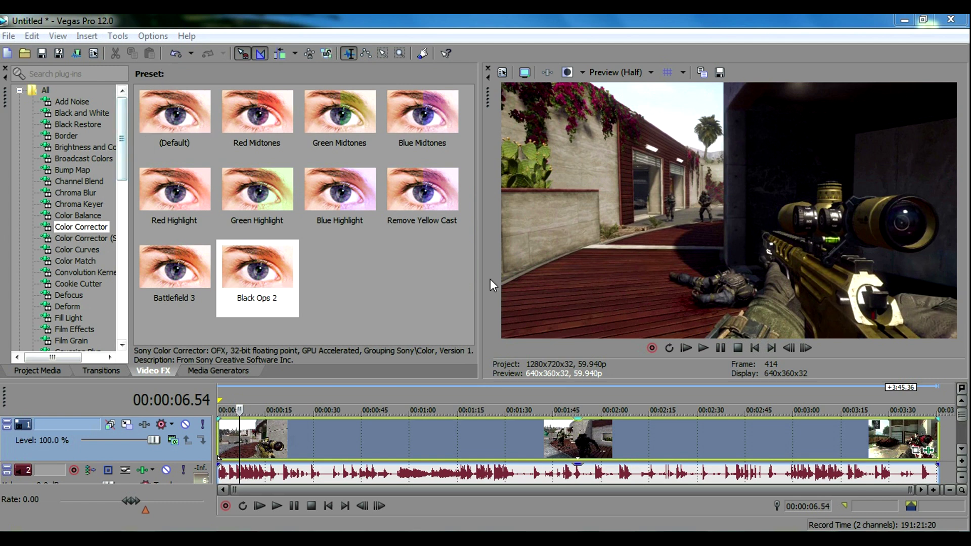
Drag the Sony Sharpen 'Black Ops 2 Sharpen' preset (Amount 0.266) onto the Quick Scoping event.
left_click_drag(123, 118, 141, 241)
left_click(75, 251)
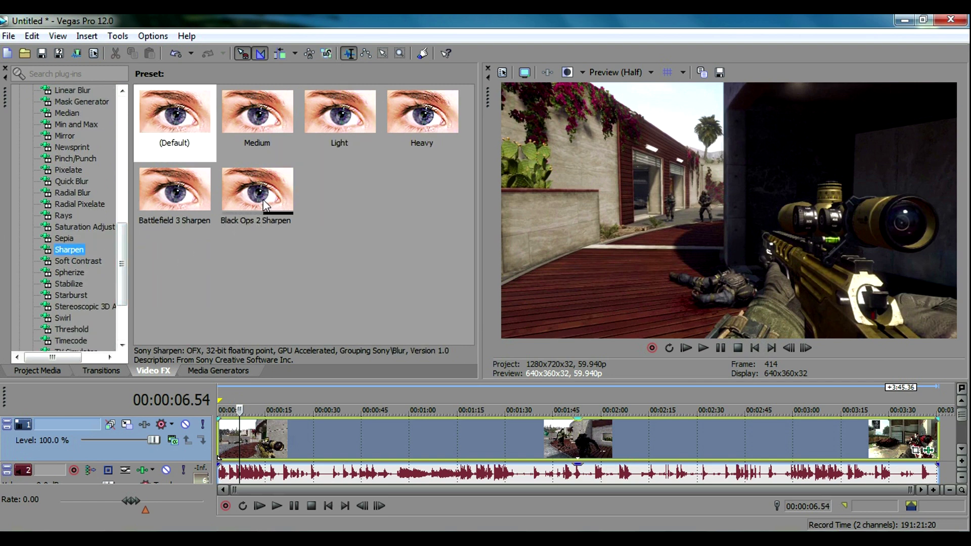
left_click_drag(262, 202, 269, 439)
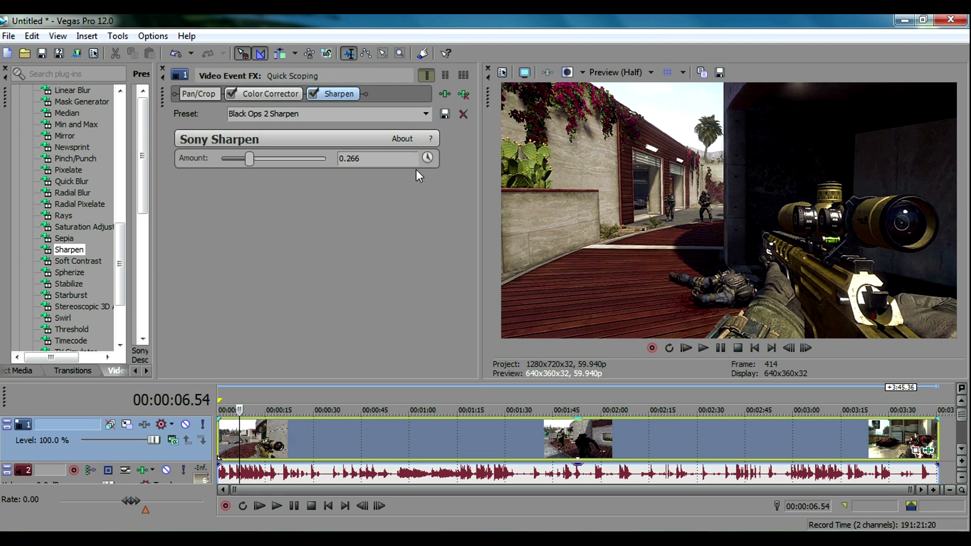
Close the event FX window and open Render As with all formats shown, picking MainConcept AVC/AAC.
left_click(162, 70)
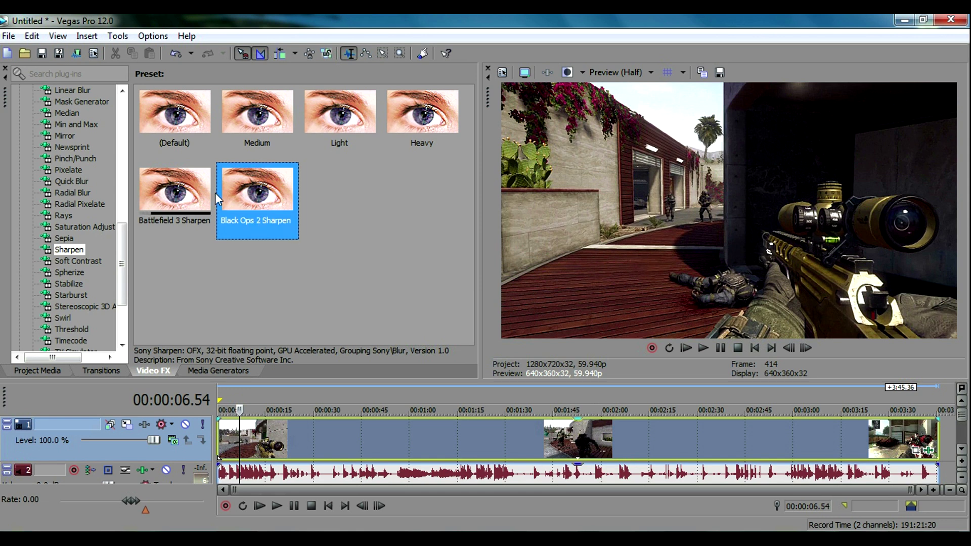
left_click(8, 36)
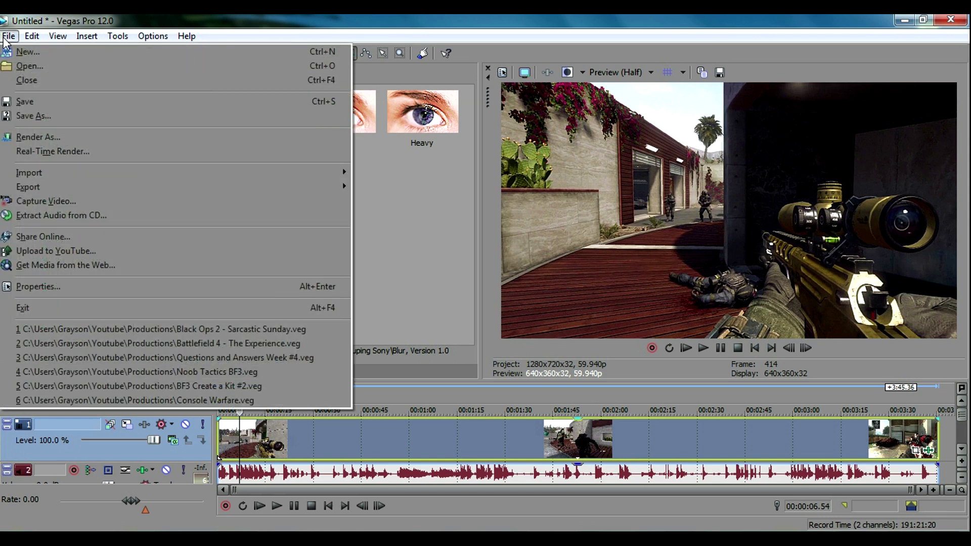
left_click(61, 136)
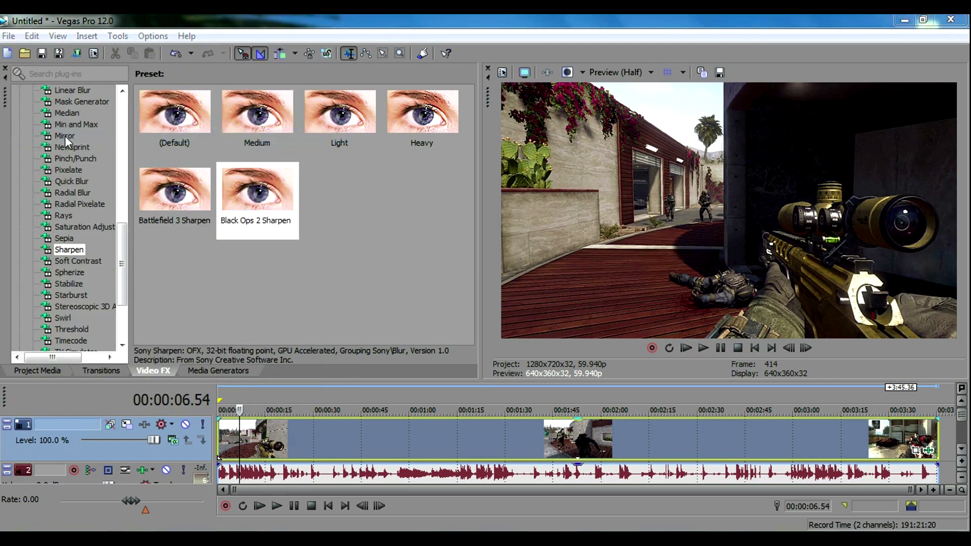
left_click(142, 173)
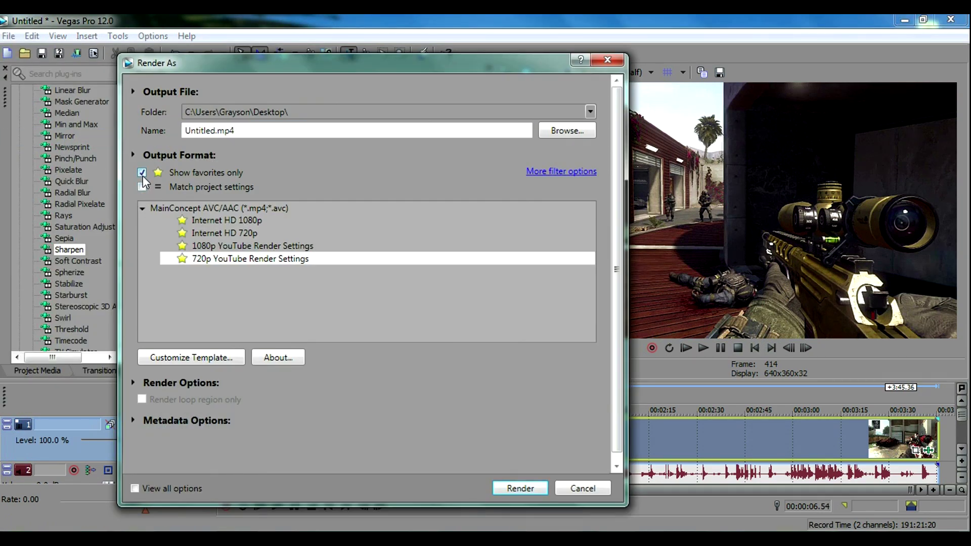
left_click(180, 264)
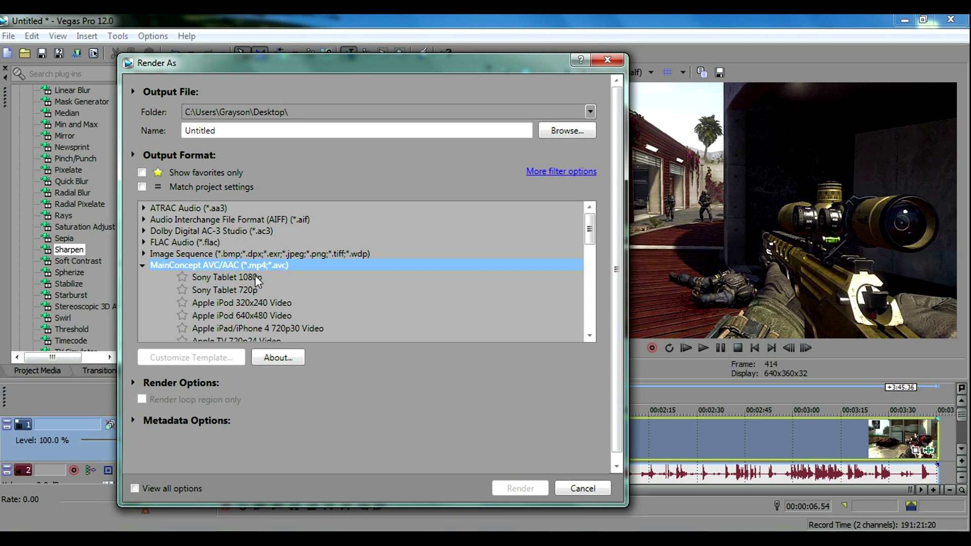
Browse the MainConcept AVC/AAC templates, then show favourites only and select 720p YouTube Render Settings.
scroll(259, 283, "down", 1)
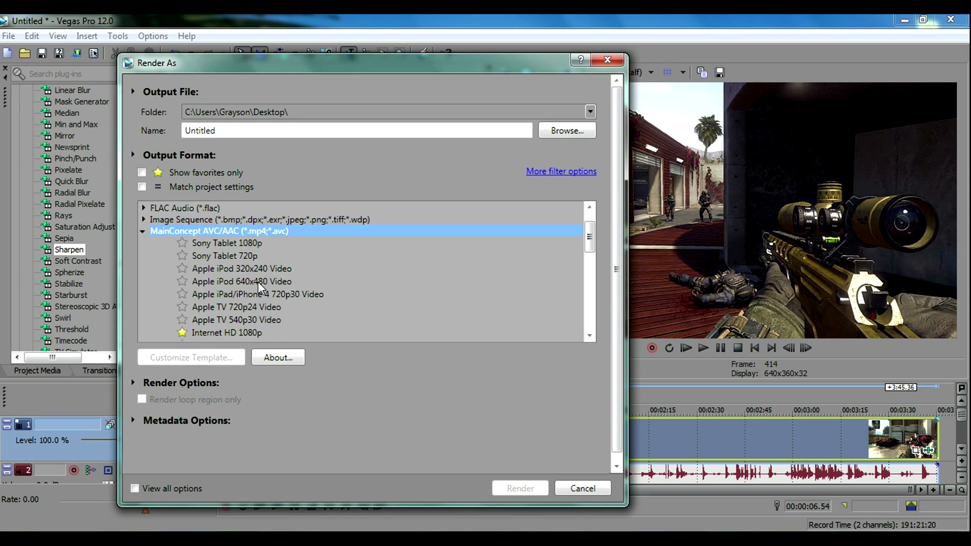
left_click(144, 232)
left_click(143, 233)
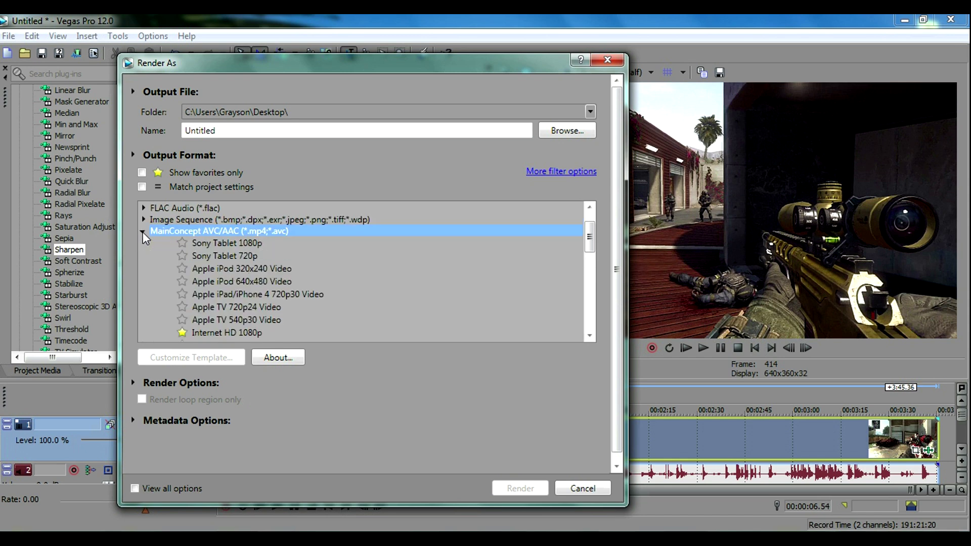
scroll(233, 306, "down", 1)
left_click(223, 300)
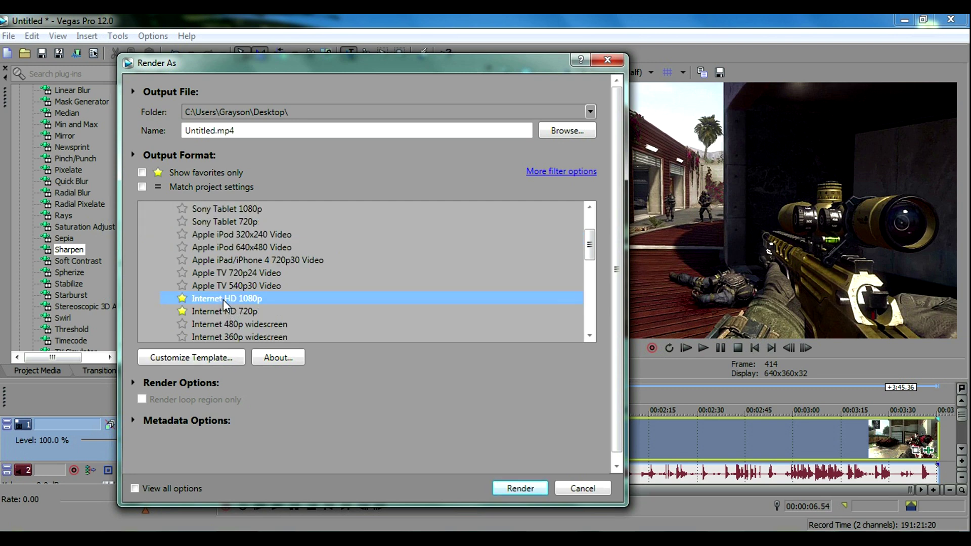
left_click(225, 309)
left_click(143, 173)
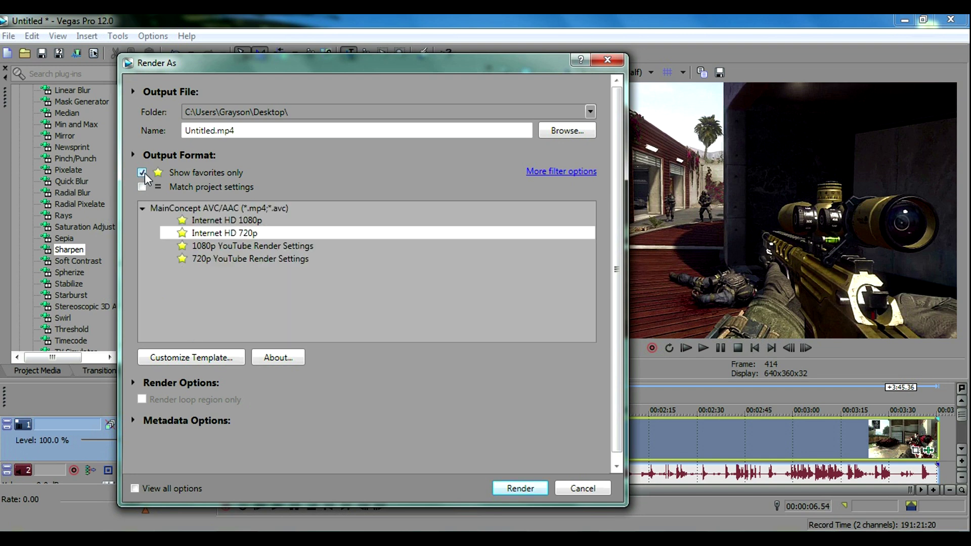
left_click(241, 234)
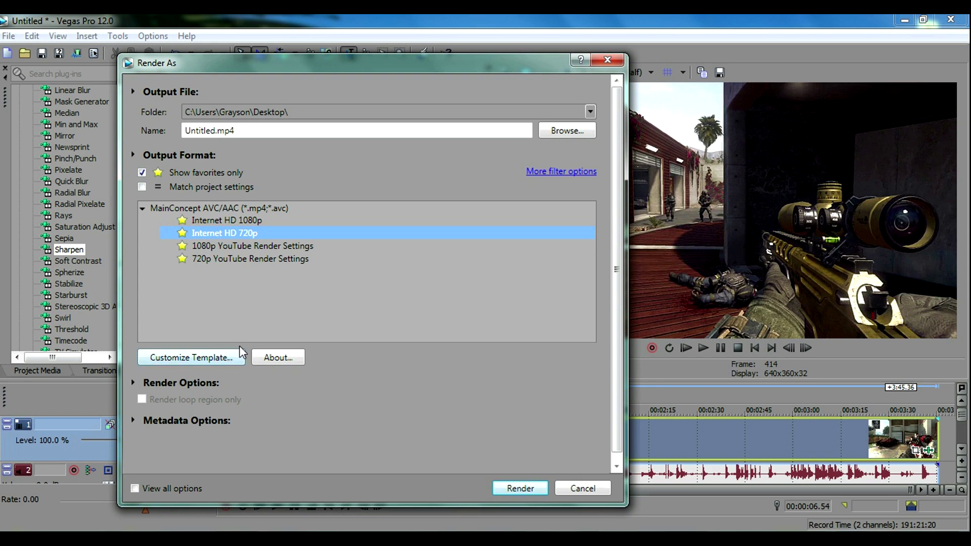
left_click(246, 259)
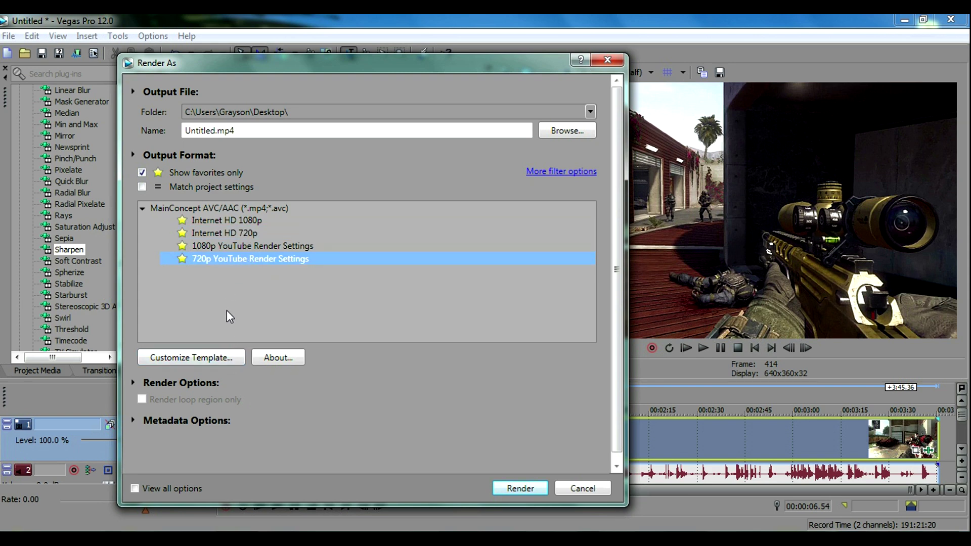
Customize the template, keeping frame size HD 720 (1280x720), High profile and 29.970 fps.
left_click(204, 357)
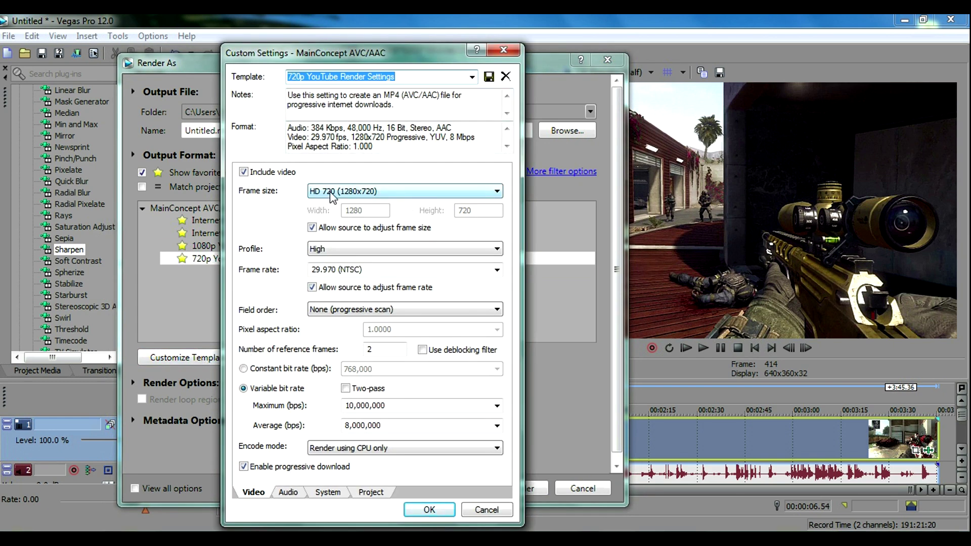
left_click(347, 196)
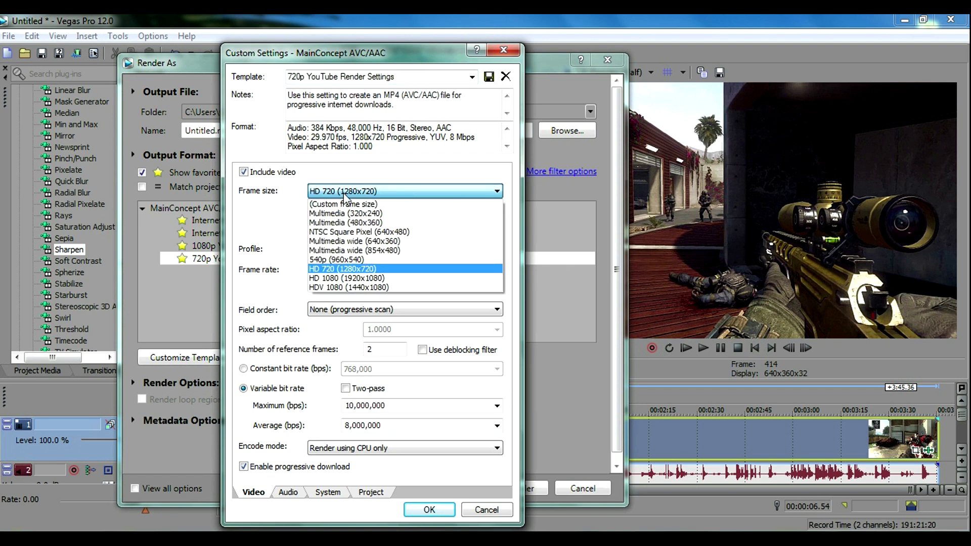
left_click(333, 192)
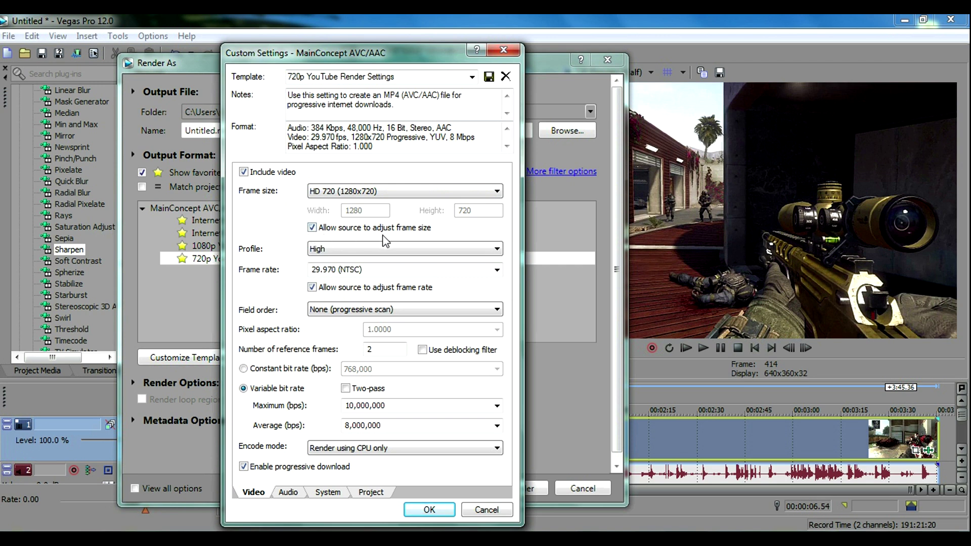
left_click(333, 250)
left_click(334, 252)
left_click(497, 270)
left_click(498, 270)
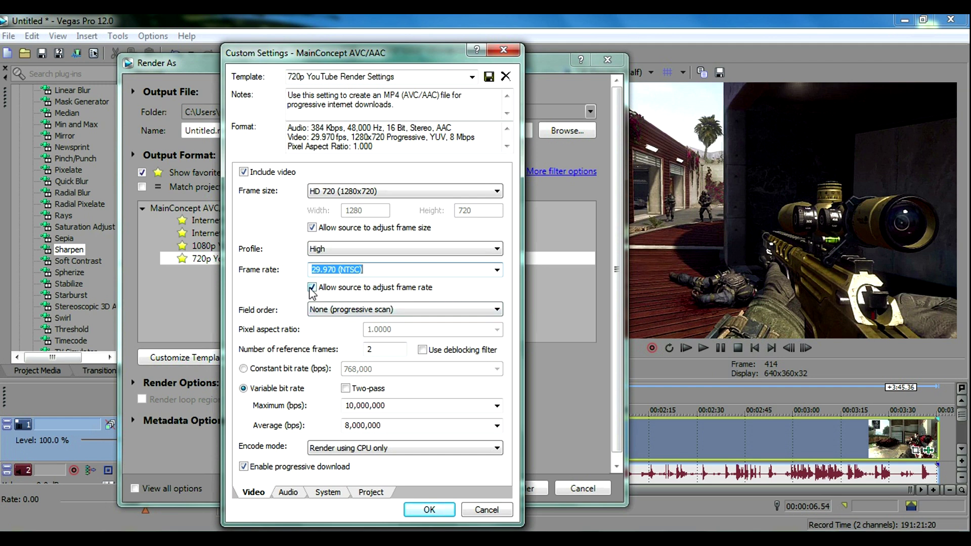
left_click(326, 310)
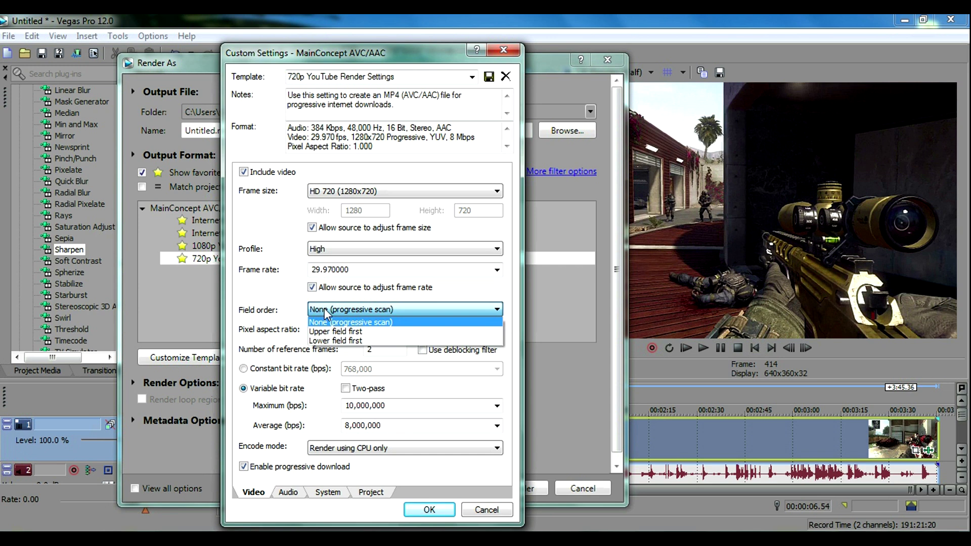
left_click(324, 308)
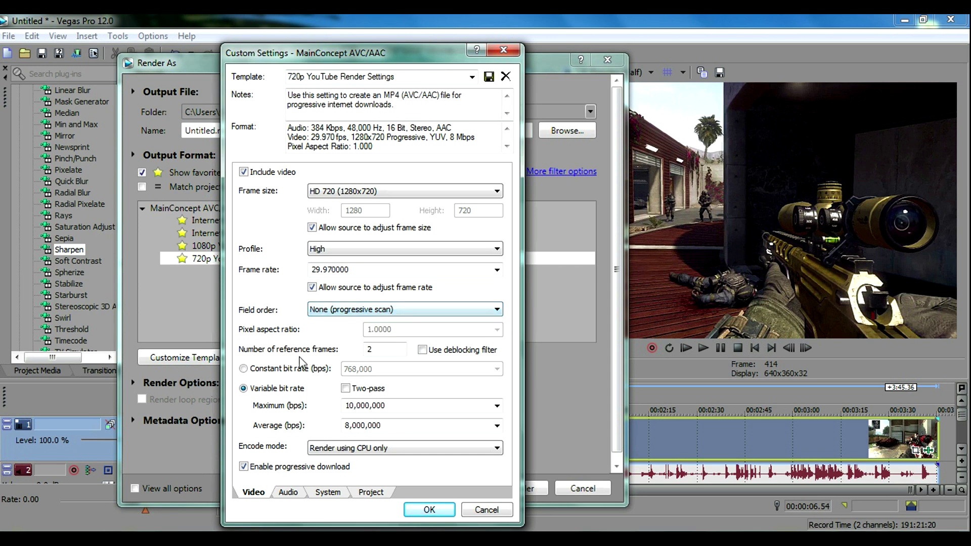
double_click(394, 354)
type("2")
left_click(338, 449)
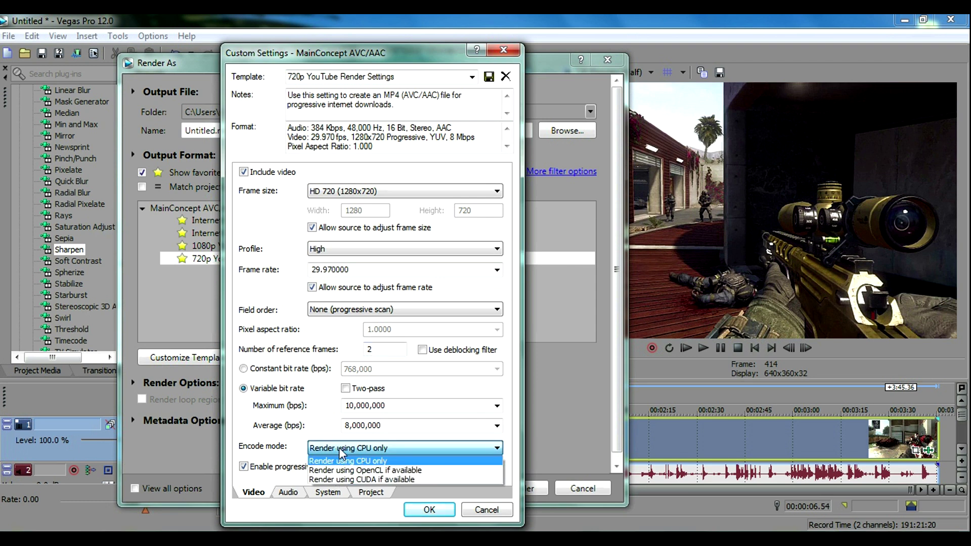
left_click(339, 447)
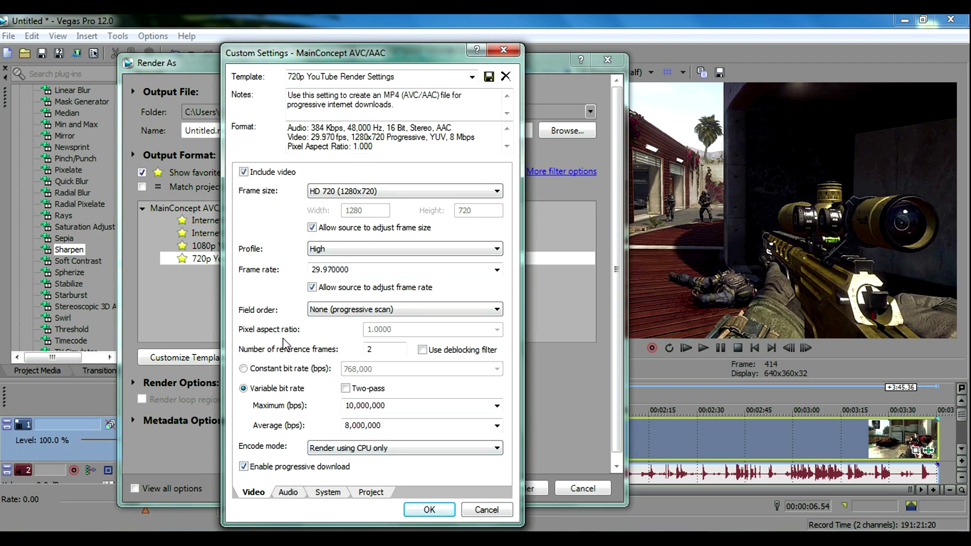
left_click(296, 495)
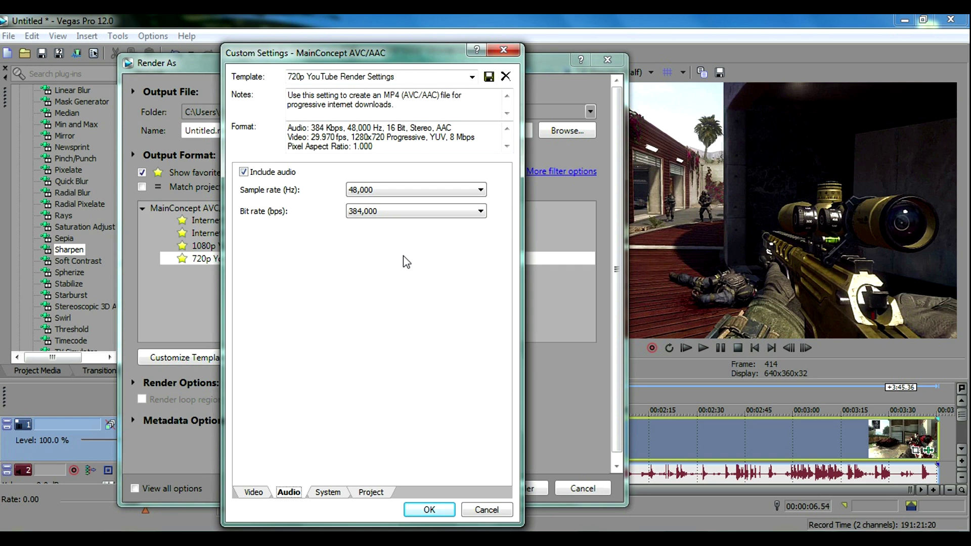
left_click(254, 493)
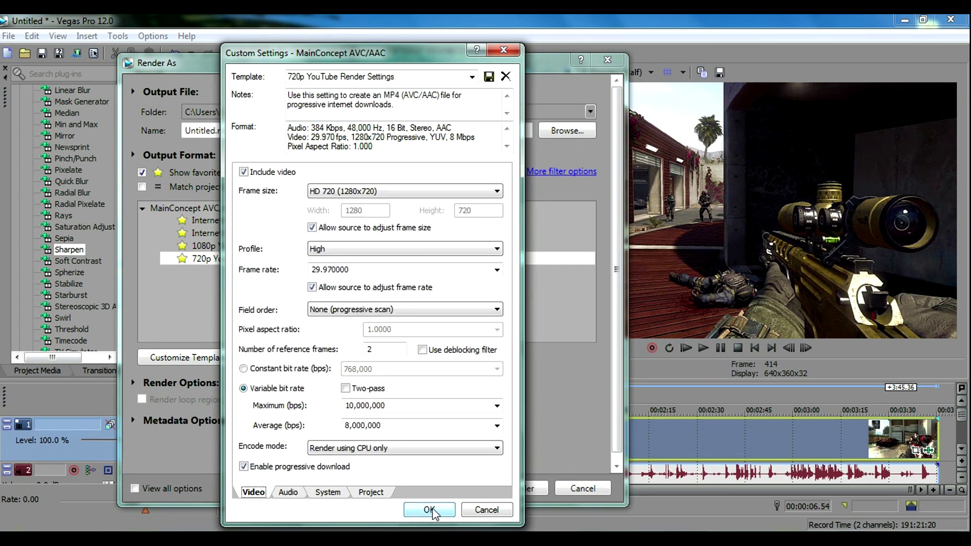
Save the custom settings and select the new 720p YouTube Render Settings (*) template for Untitled.mp4.
left_click(431, 511)
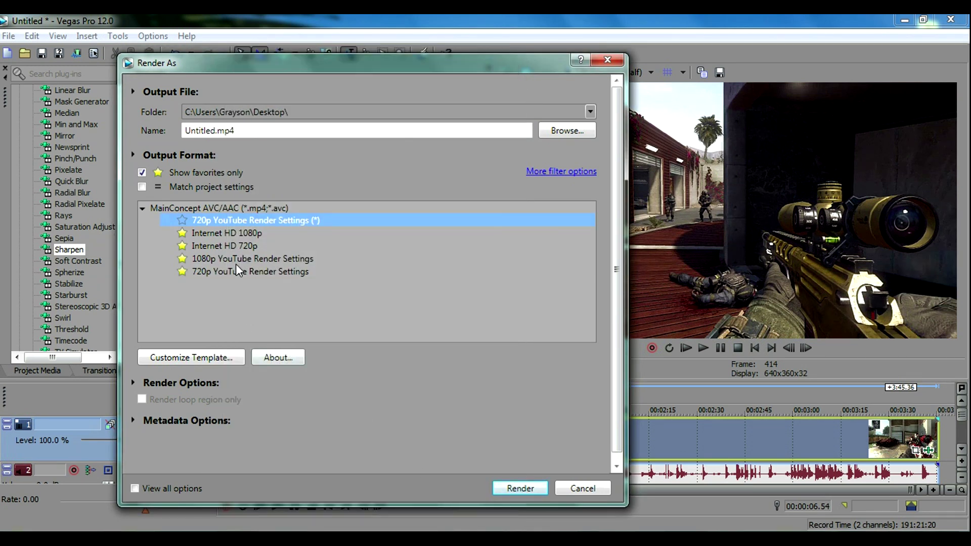
double_click(223, 131)
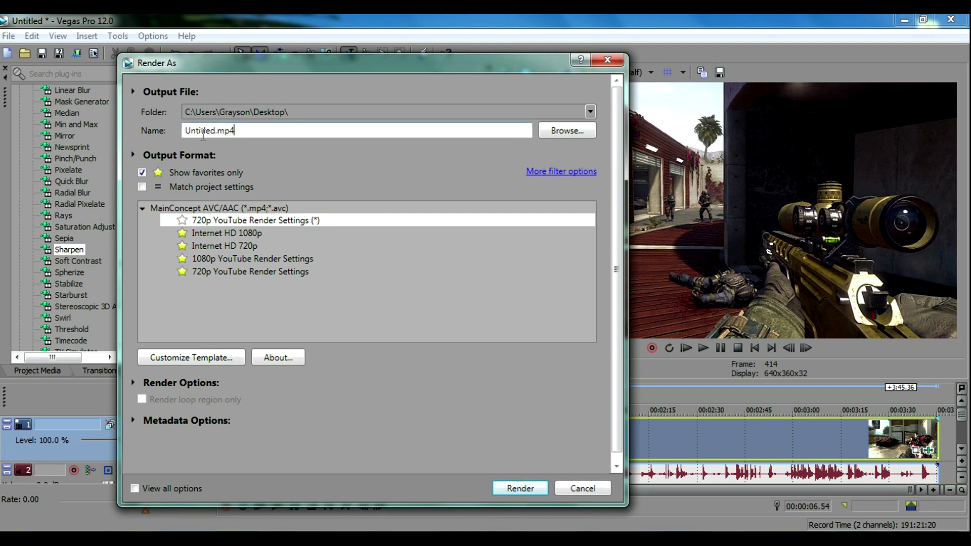
left_click(261, 130)
left_click(231, 272)
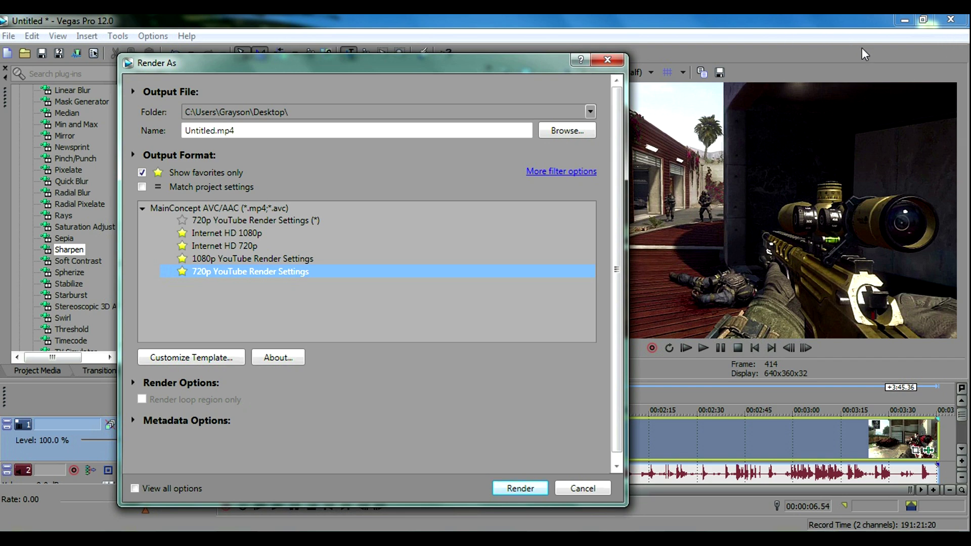
left_click(285, 223)
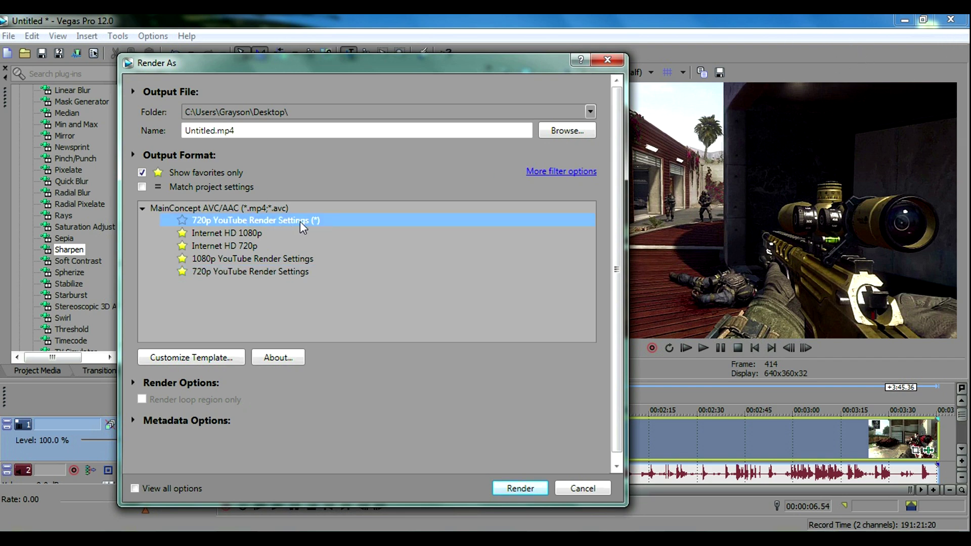